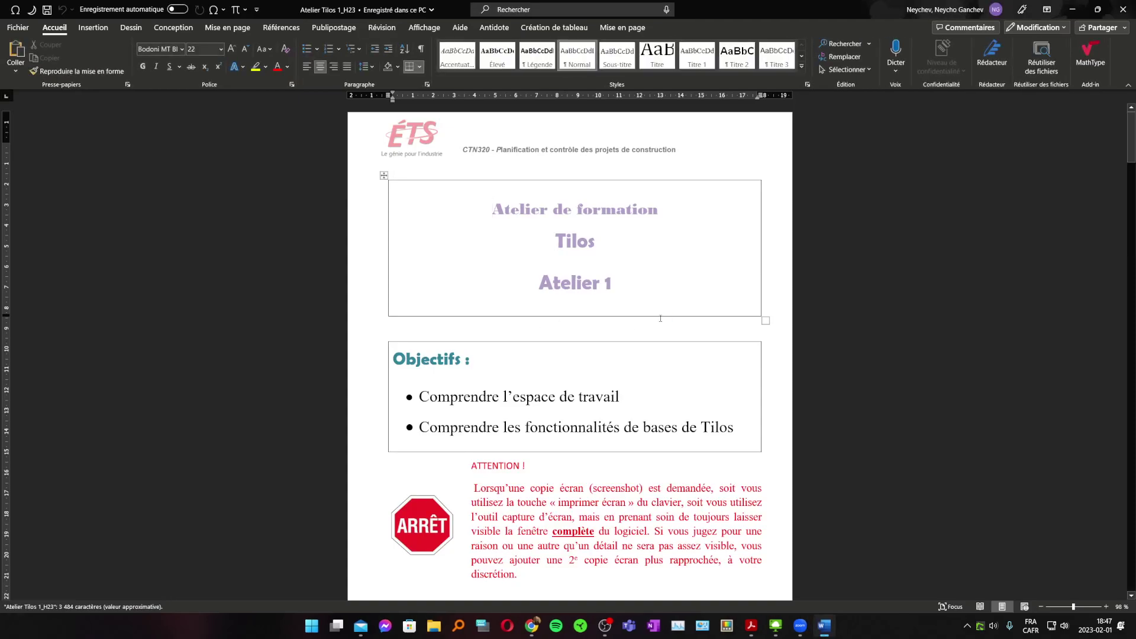
Step: Tile the workshop document beside the Zoom meeting and place the cursor in the answer area under Question 1.2
{"action": "key", "text": "super+Right"}
{"action": "scroll", "coordinate": [808, 281], "scroll_direction": "down", "scroll_amount": 3}
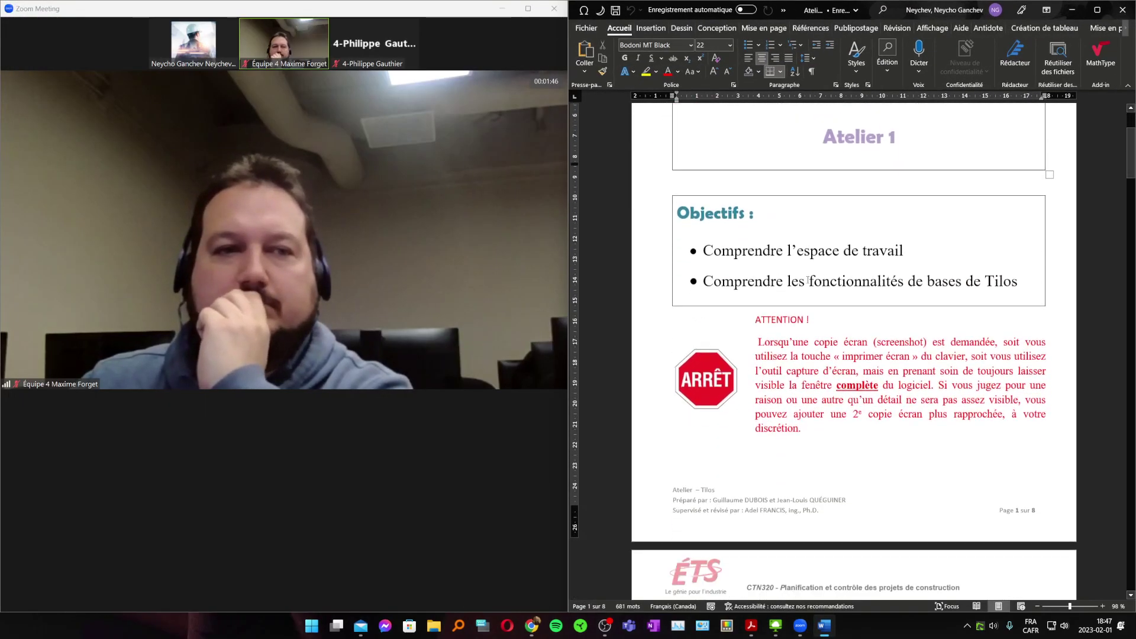
{"action": "scroll", "coordinate": [809, 281], "scroll_direction": "down", "scroll_amount": 15}
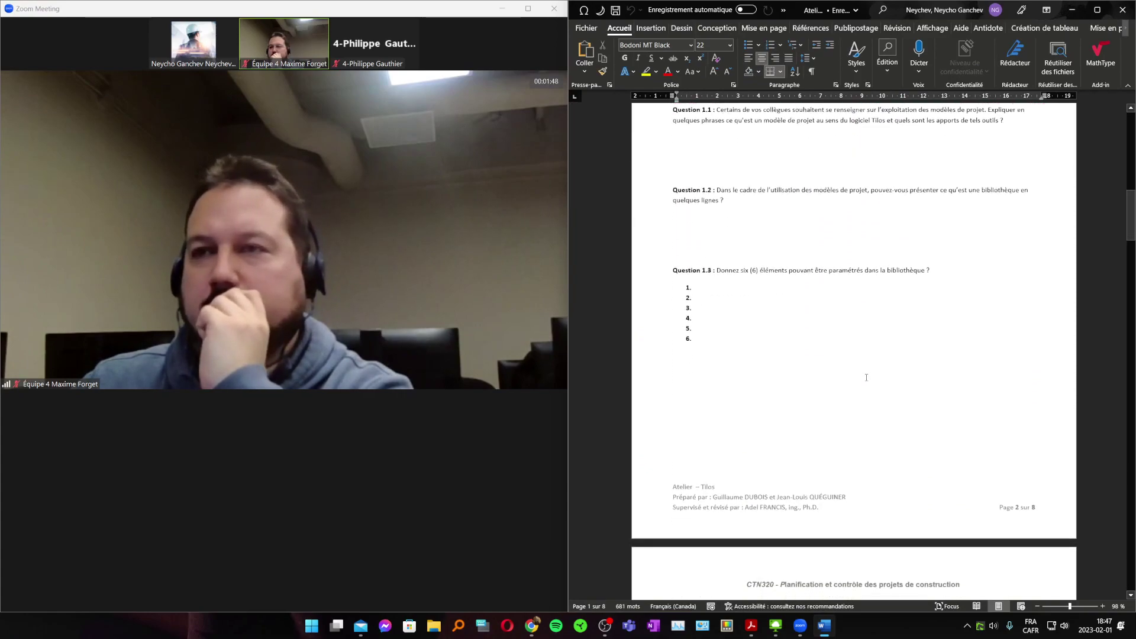
{"action": "scroll", "coordinate": [866, 377], "scroll_direction": "down", "scroll_amount": 1}
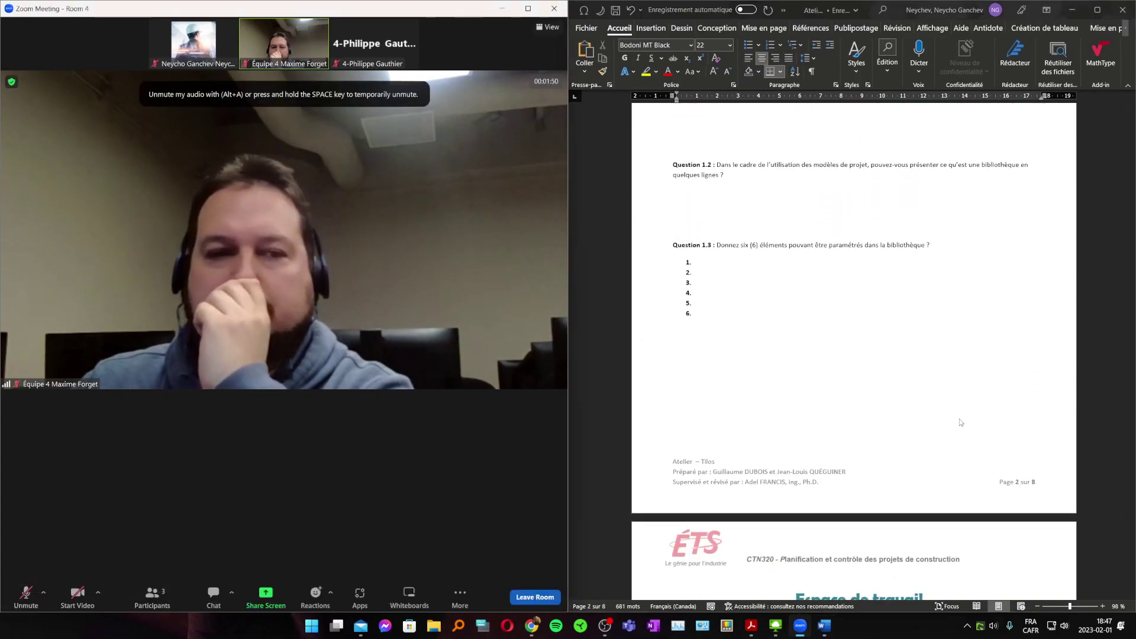
{"action": "scroll", "coordinate": [960, 422], "scroll_direction": "down", "scroll_amount": 10}
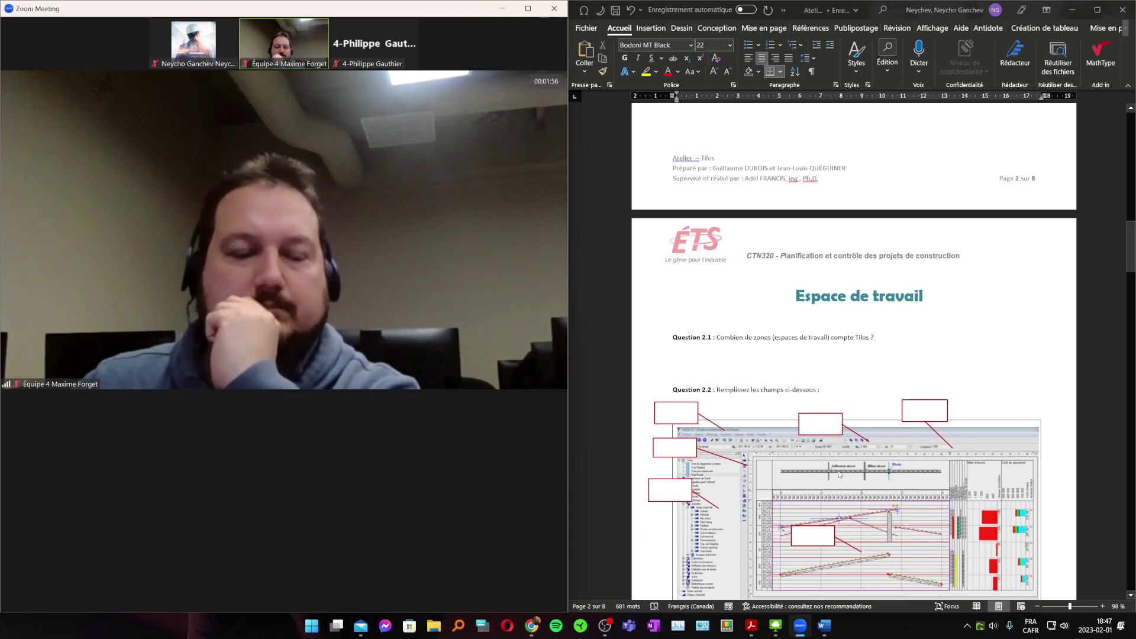
{"action": "scroll", "coordinate": [839, 474], "scroll_direction": "down", "scroll_amount": 2}
{"action": "scroll", "coordinate": [839, 473], "scroll_direction": "up", "scroll_amount": 10}
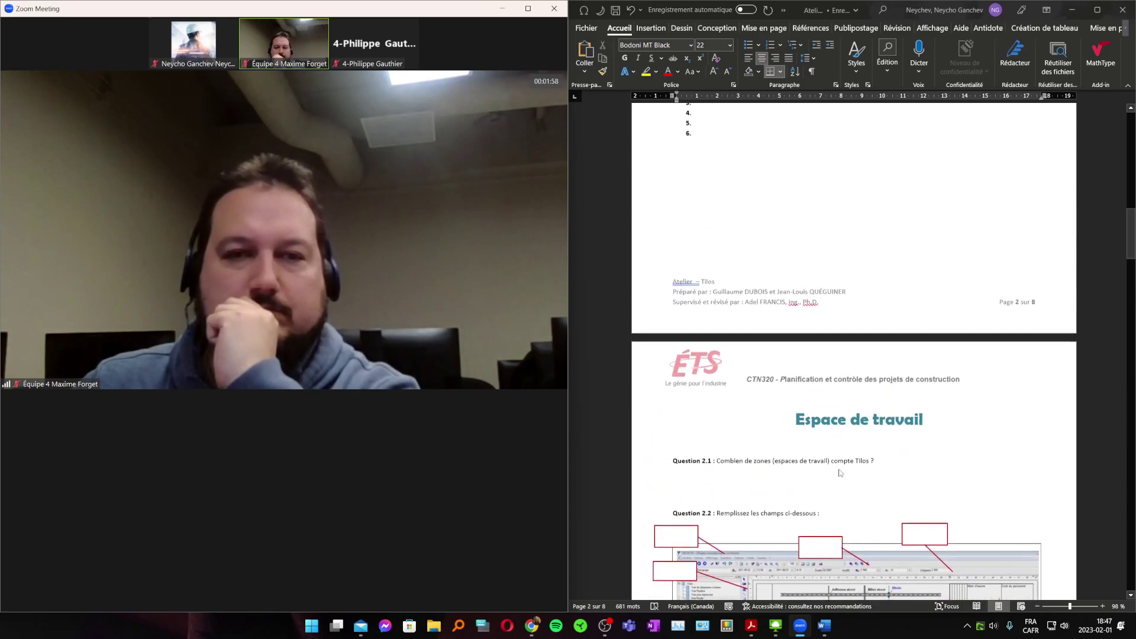
{"action": "scroll", "coordinate": [838, 472], "scroll_direction": "up", "scroll_amount": 4}
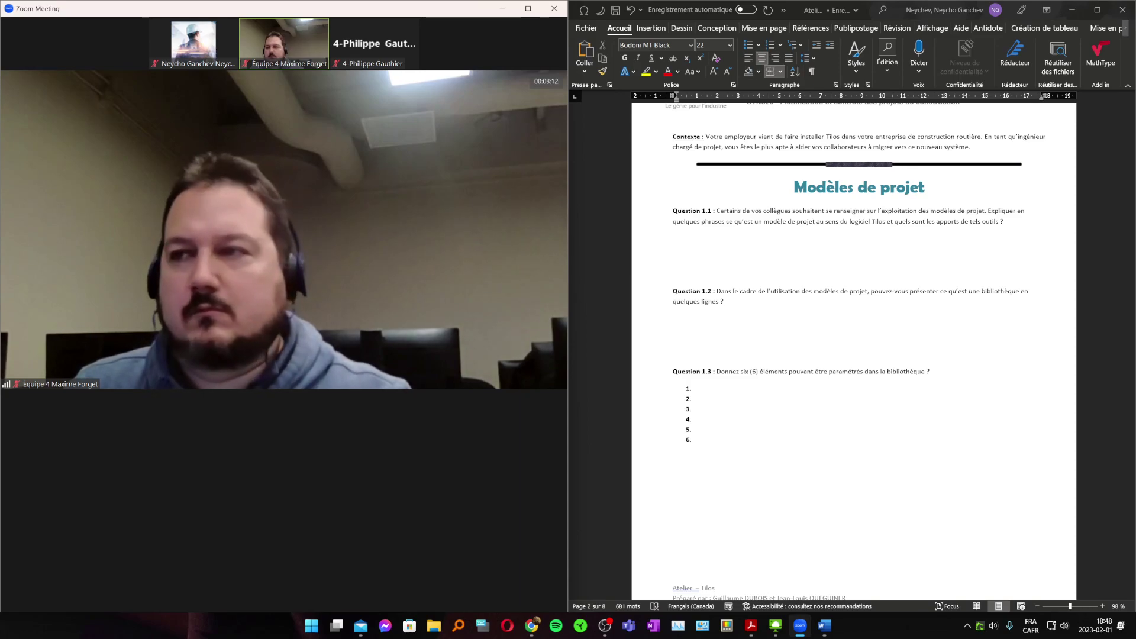
{"action": "left_click", "coordinate": [692, 320]}
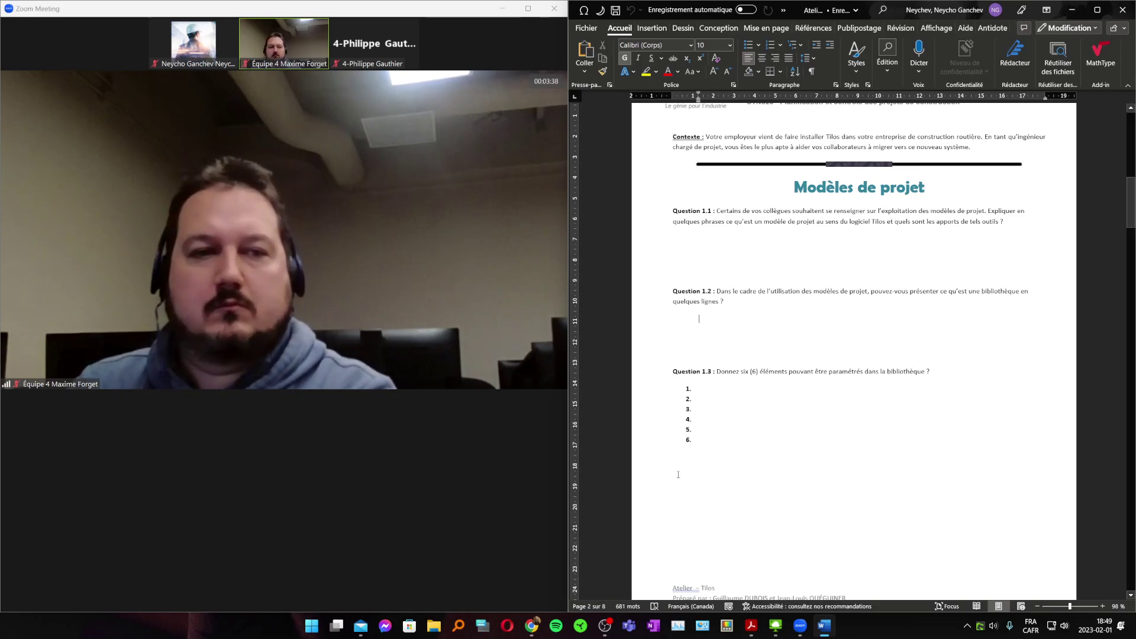
Step: Switch to Razer Synapse and open the settings of the Razer Ornata Chroma keyboard
{"action": "left_click", "coordinate": [588, 629]}
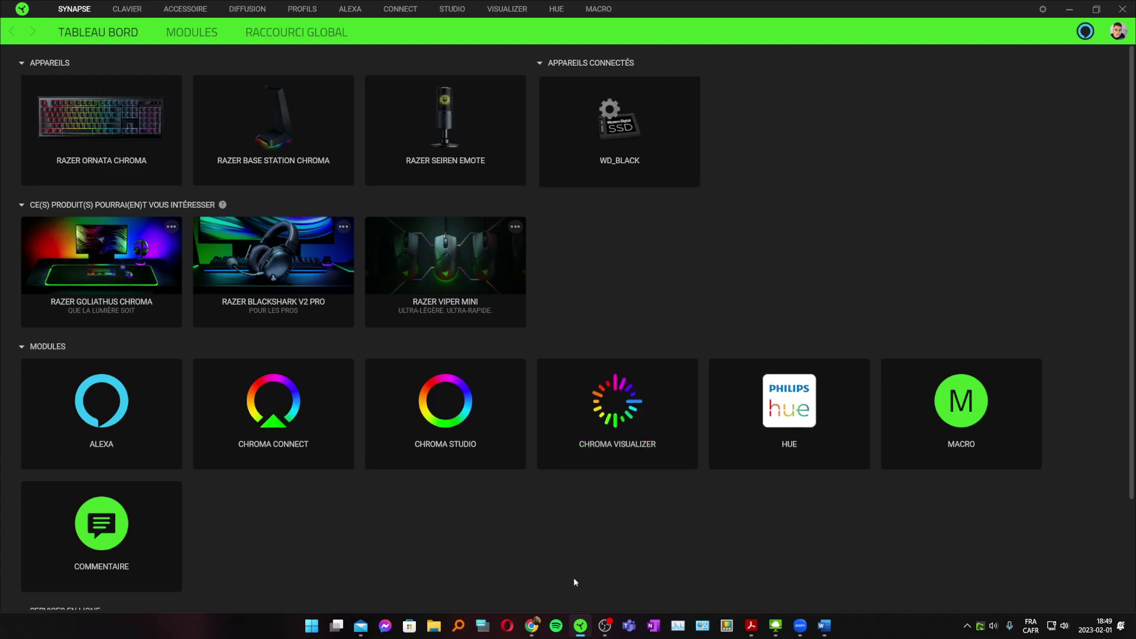
{"action": "right_click", "coordinate": [588, 631]}
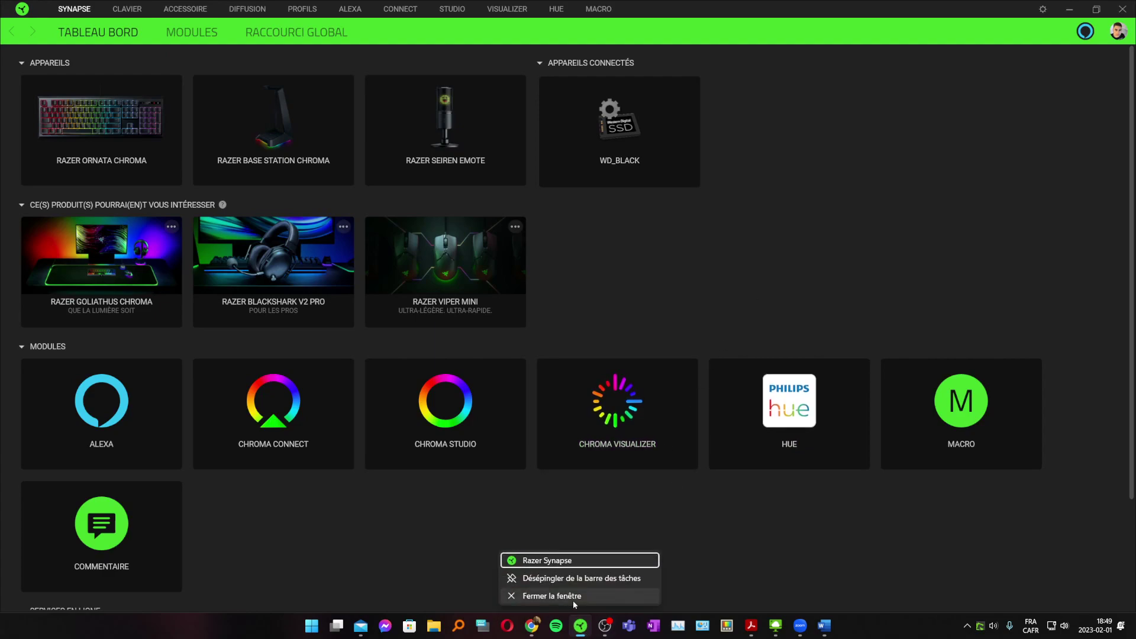
{"action": "left_click", "coordinate": [573, 599]}
{"action": "left_click", "coordinate": [582, 630]}
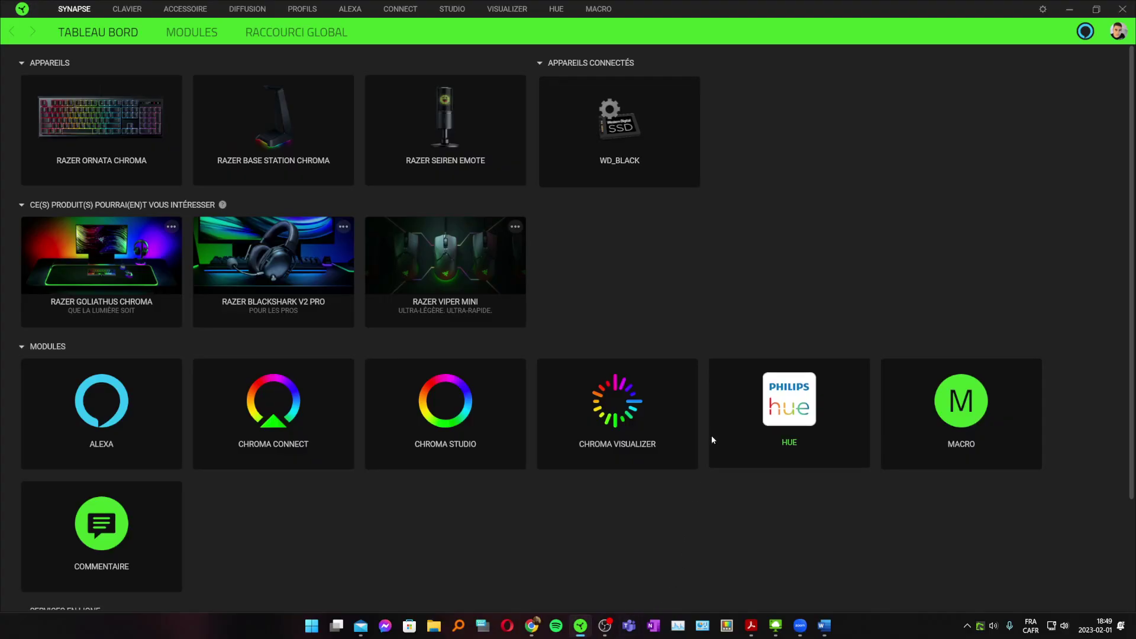
{"action": "left_click", "coordinate": [109, 101]}
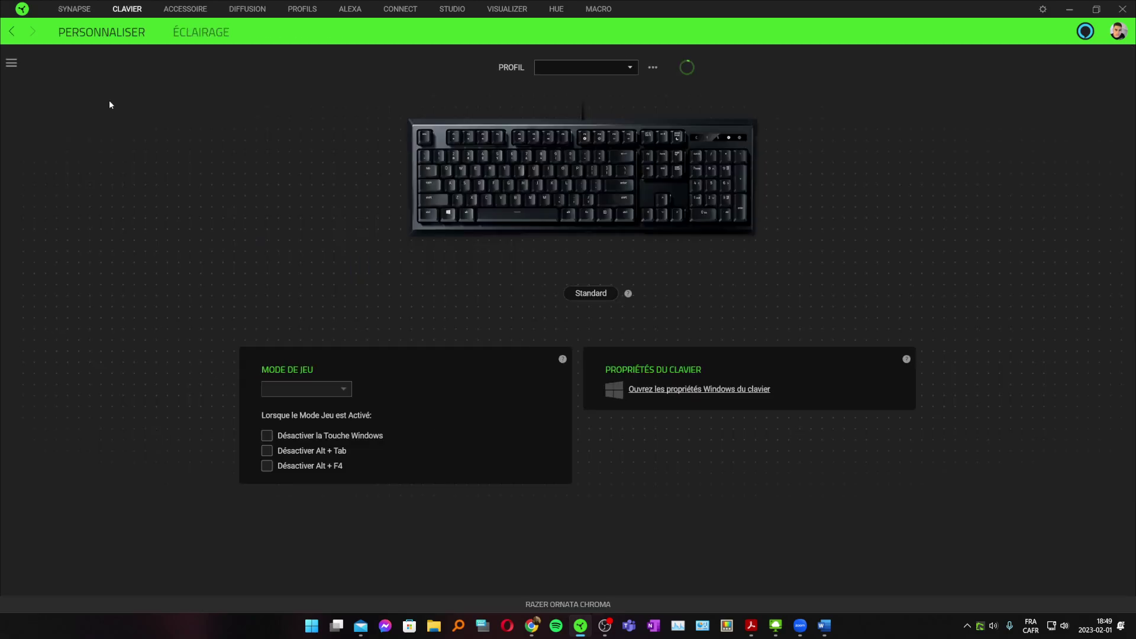
Step: Enable the brightness in the keyboard's lighting settings and set it to 100
{"action": "left_click", "coordinate": [200, 32]}
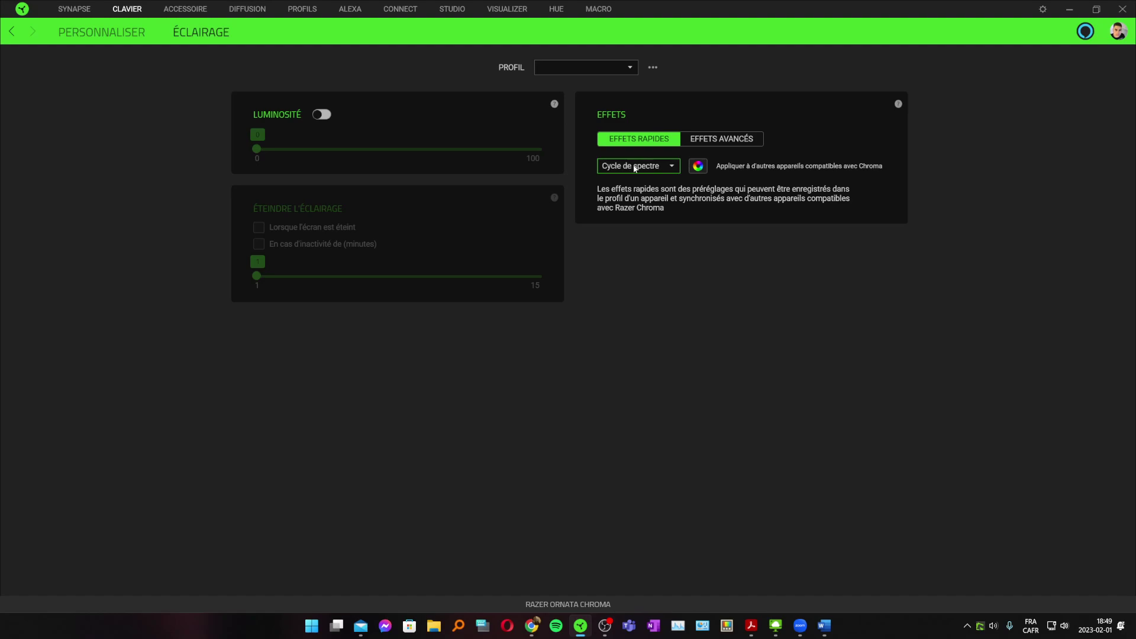
{"action": "left_click", "coordinate": [326, 115]}
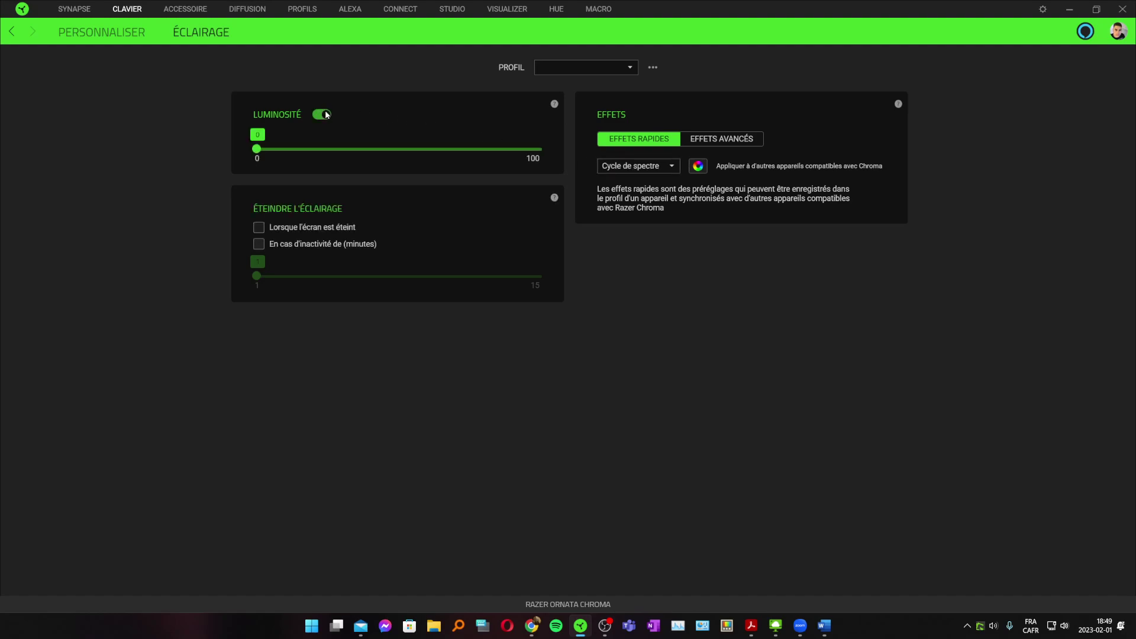
{"action": "left_click_drag", "start_coordinate": [256, 148], "coordinate": [564, 166]}
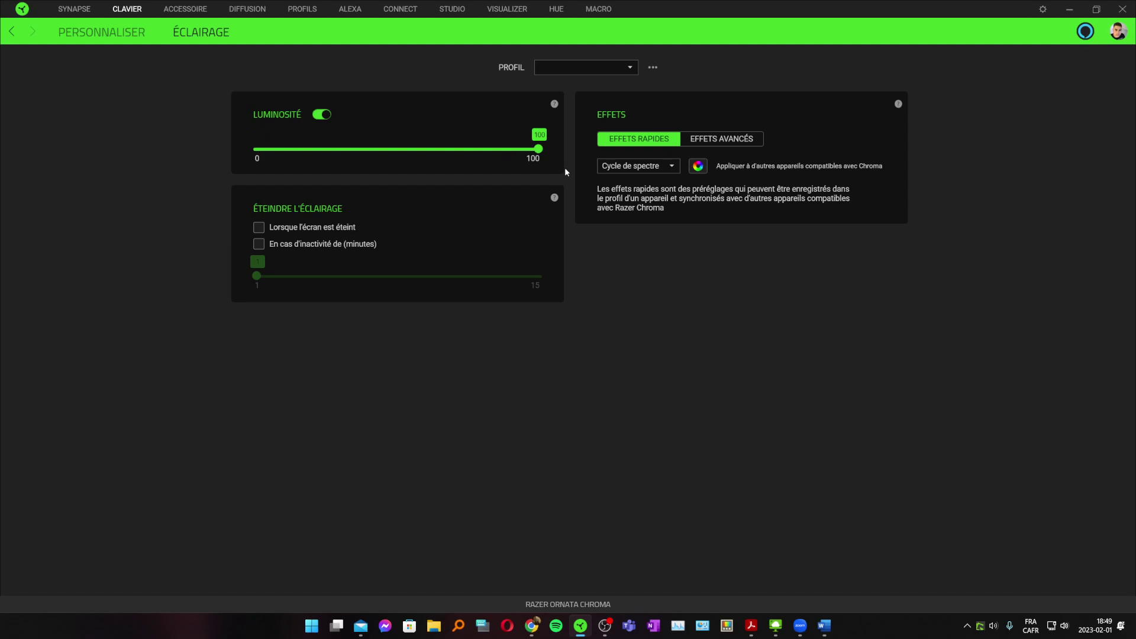
Step: Look through the quick and advanced lighting effects and set the keyboard's quick effect to Feu
{"action": "left_click", "coordinate": [646, 166]}
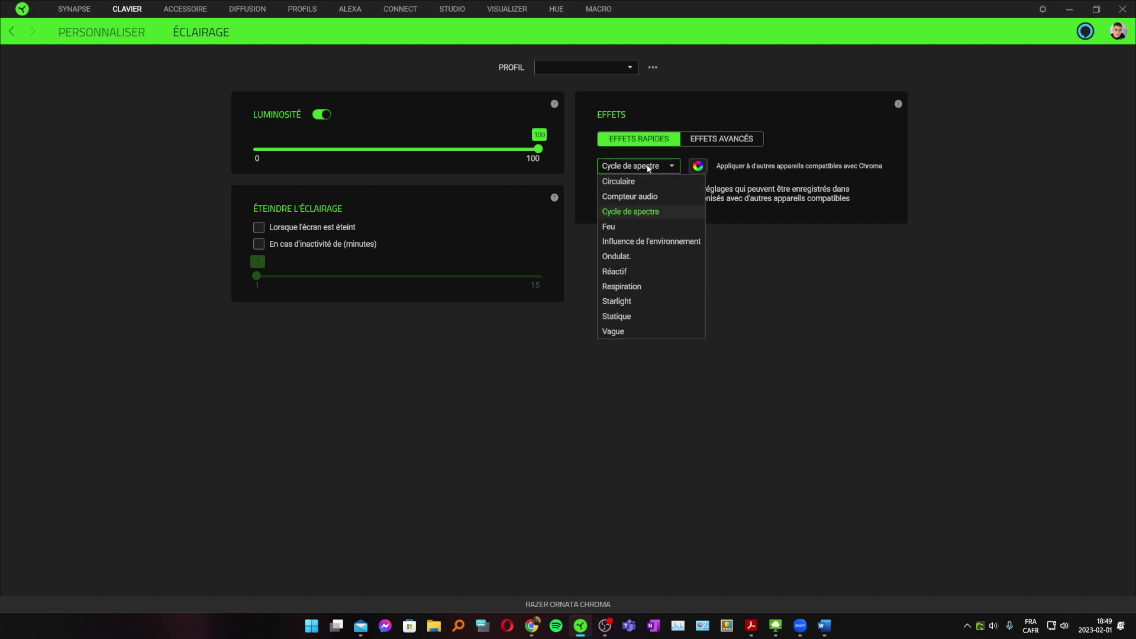
{"action": "left_click", "coordinate": [648, 166]}
{"action": "left_click", "coordinate": [698, 140]}
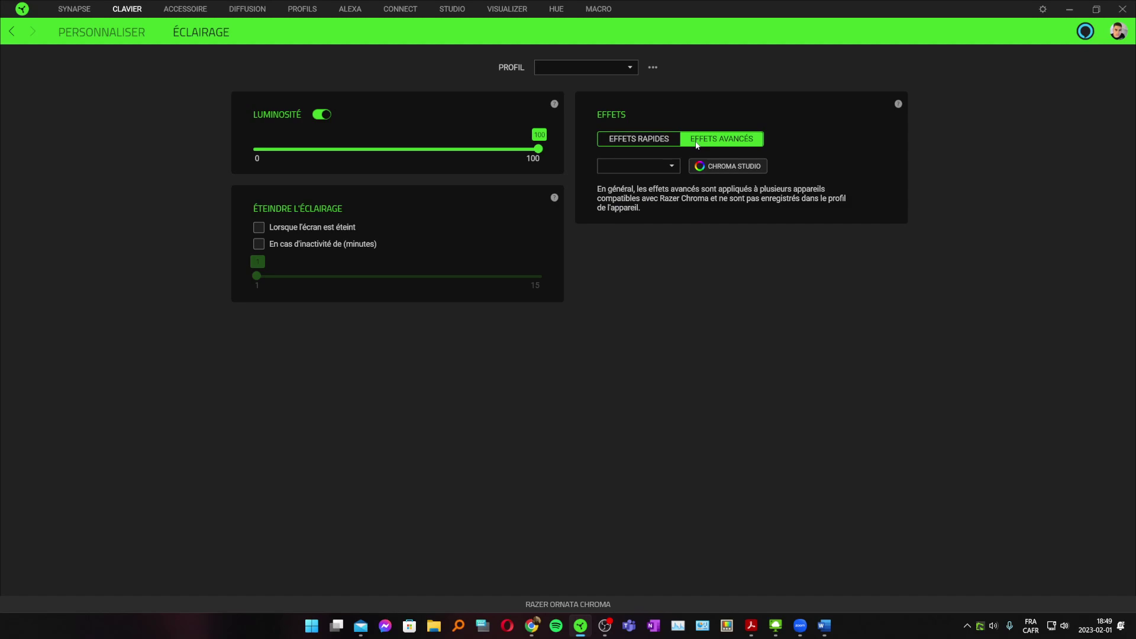
{"action": "left_click", "coordinate": [671, 166]}
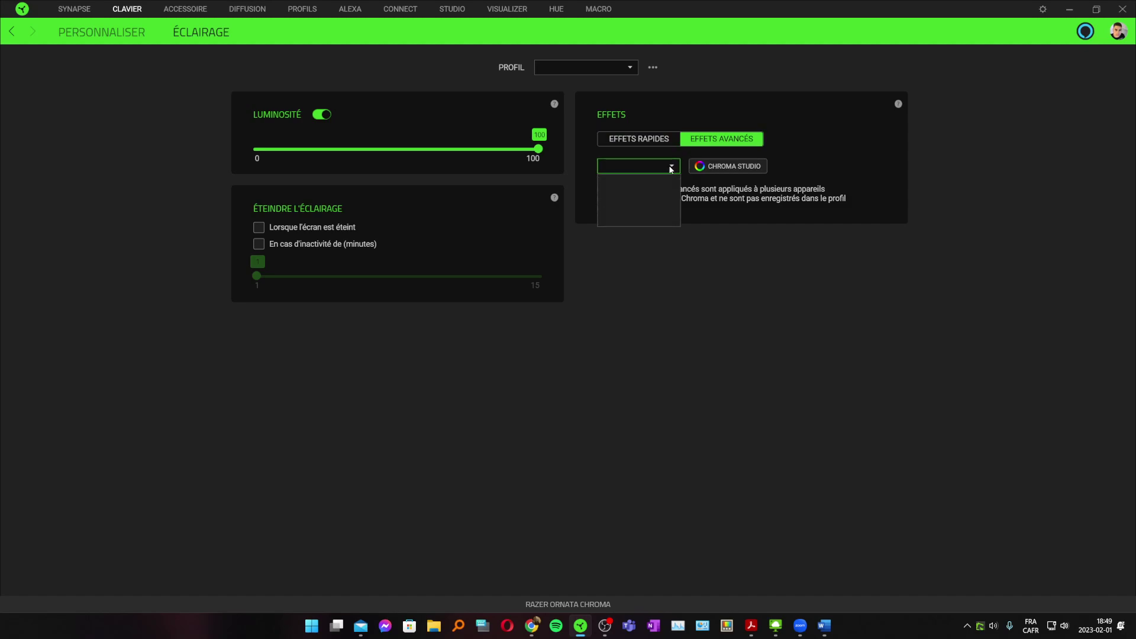
{"action": "left_click", "coordinate": [671, 168]}
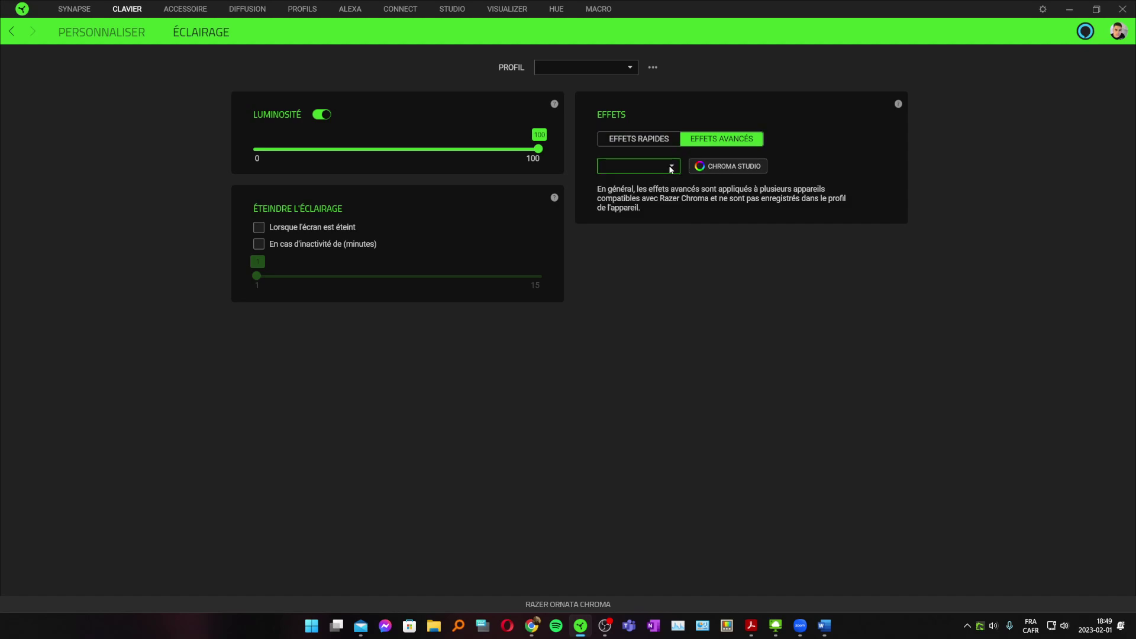
{"action": "left_click", "coordinate": [665, 144]}
{"action": "left_click", "coordinate": [660, 166]}
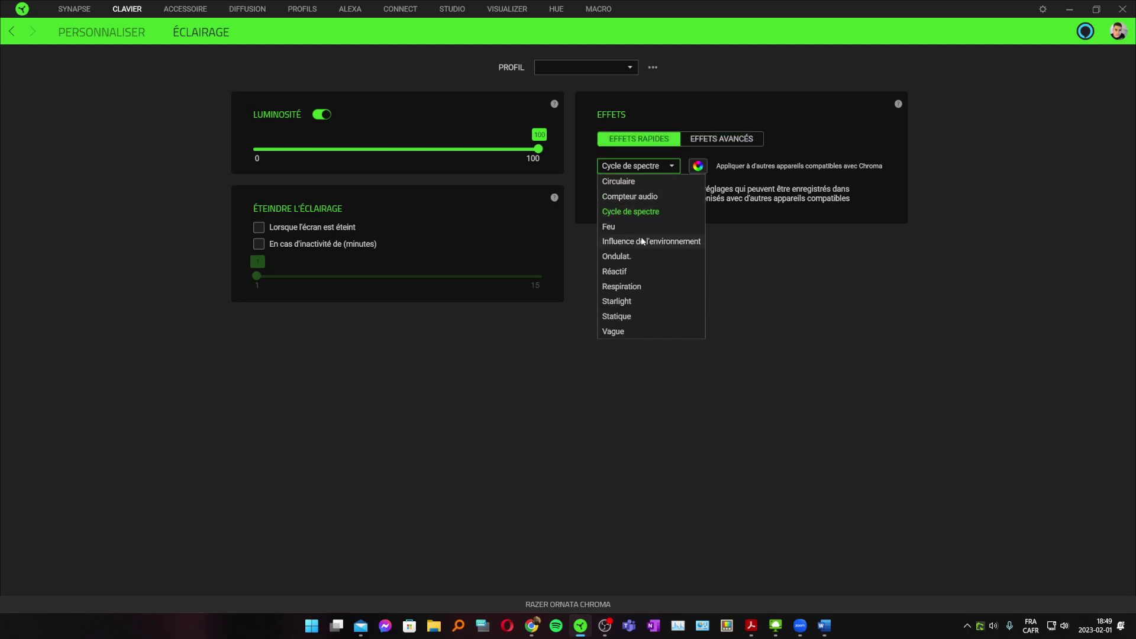
{"action": "left_click", "coordinate": [629, 228]}
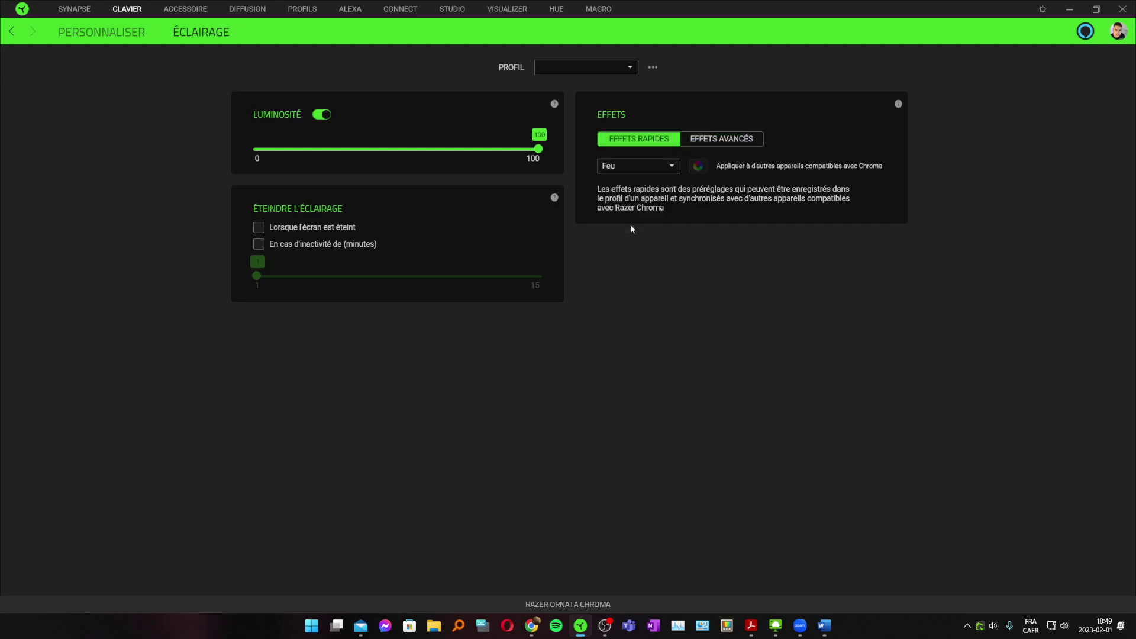
Step: Check which advanced lighting effects and profiles are available for the keyboard
{"action": "left_click", "coordinate": [685, 142]}
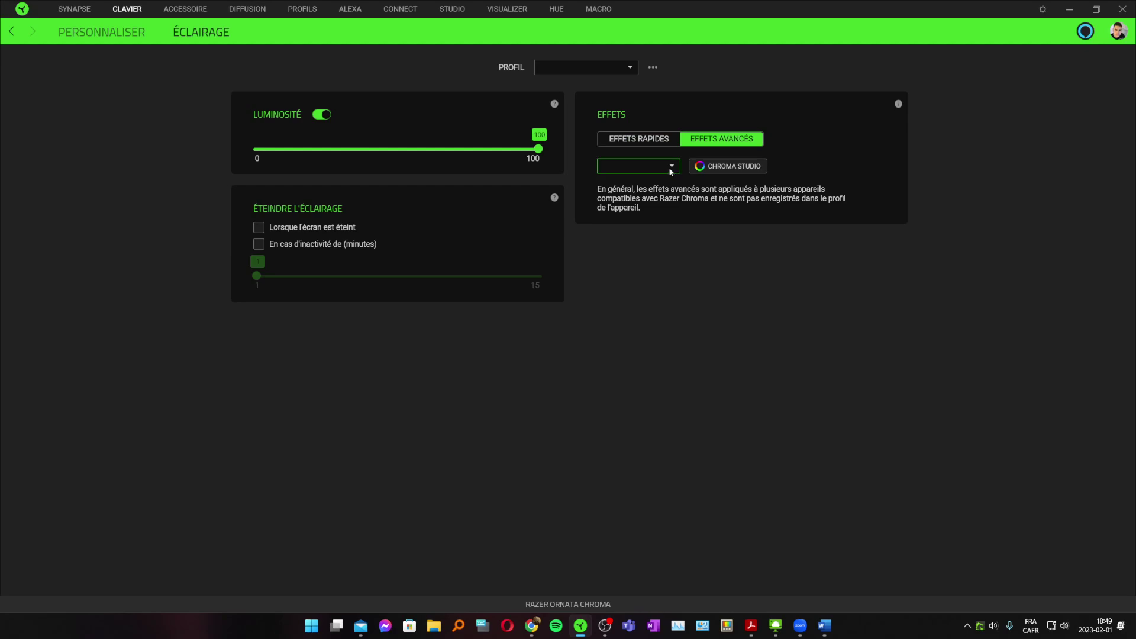
{"action": "left_click", "coordinate": [668, 167]}
{"action": "left_click", "coordinate": [667, 167]}
{"action": "left_click", "coordinate": [631, 70]}
{"action": "left_click", "coordinate": [632, 70]}
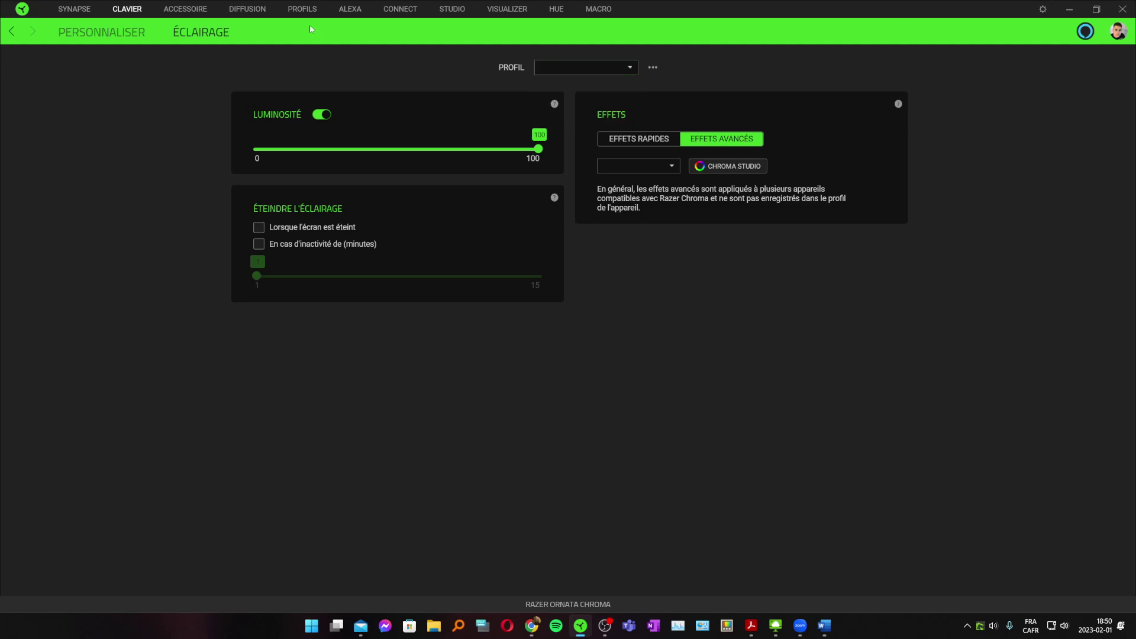
Step: Reopen the Ornata Chroma keyboard page from the dashboard and close Razer Synapse to return to the Word document
{"action": "left_click", "coordinate": [68, 8]}
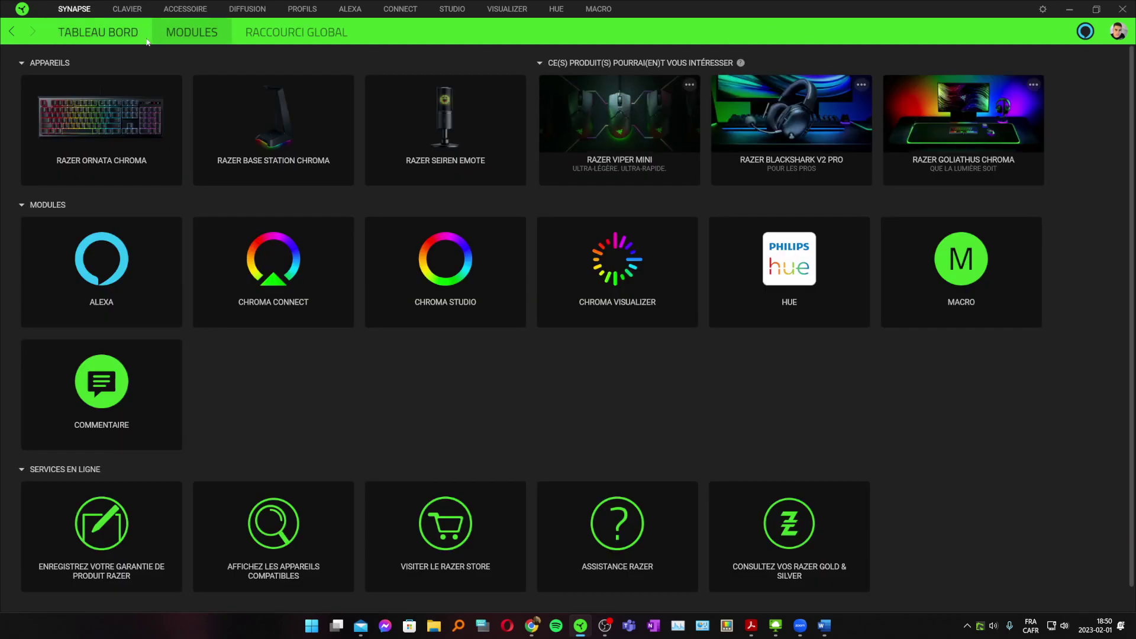
{"action": "left_click", "coordinate": [112, 112]}
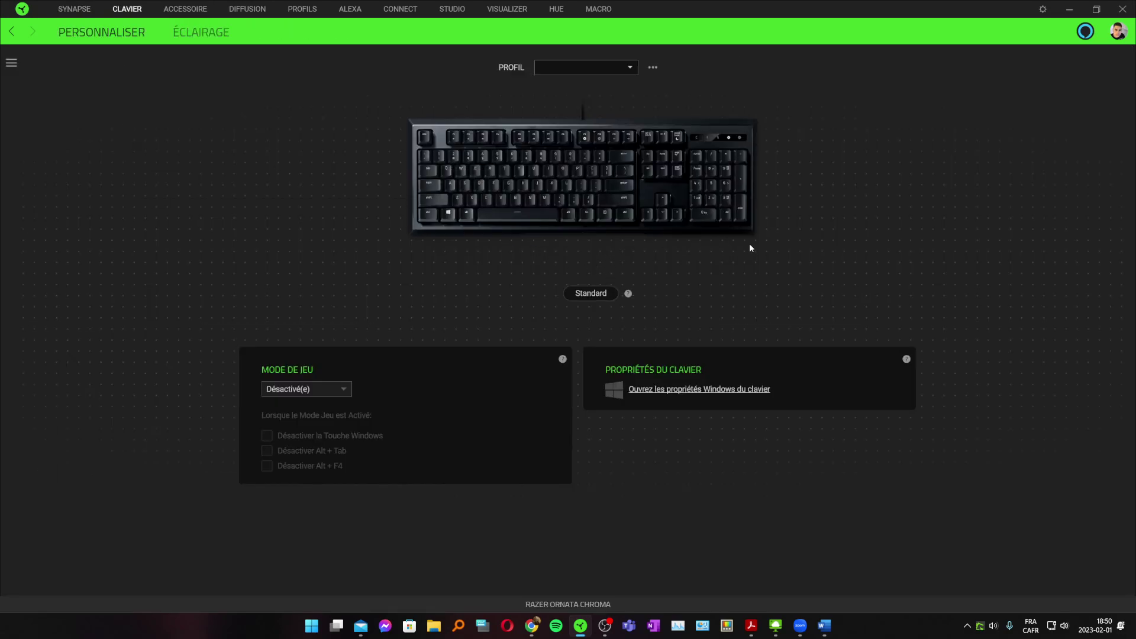
{"action": "left_click", "coordinate": [1122, 9]}
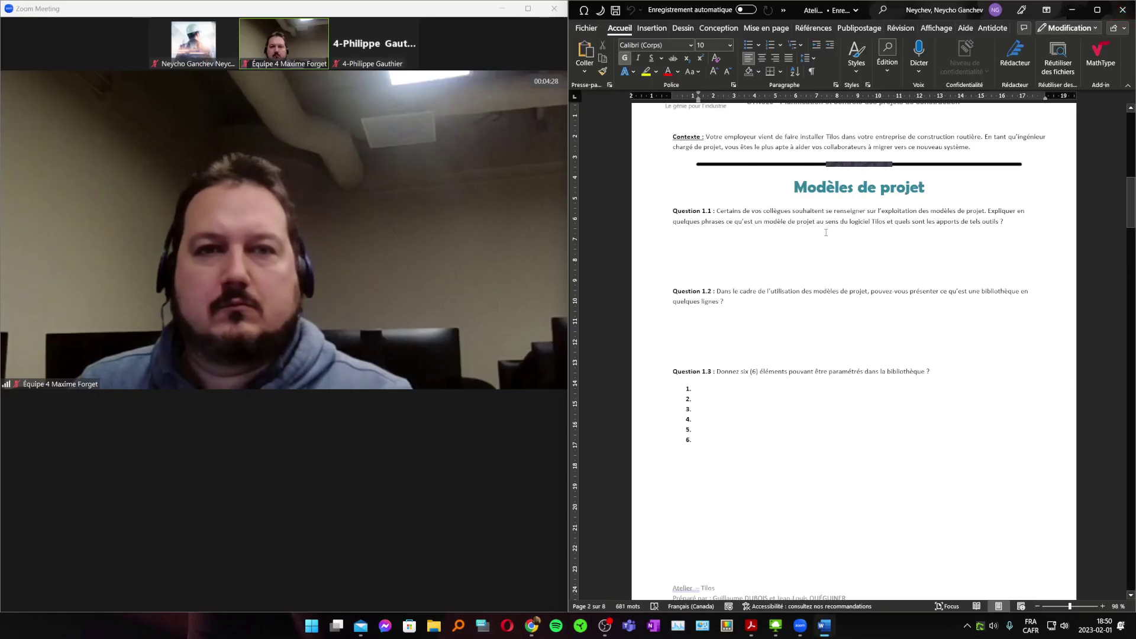
Step: Begin the answer to Question 1.2 with "L abibliotheque contient une series d'"
{"action": "type", "text": "L abib"}
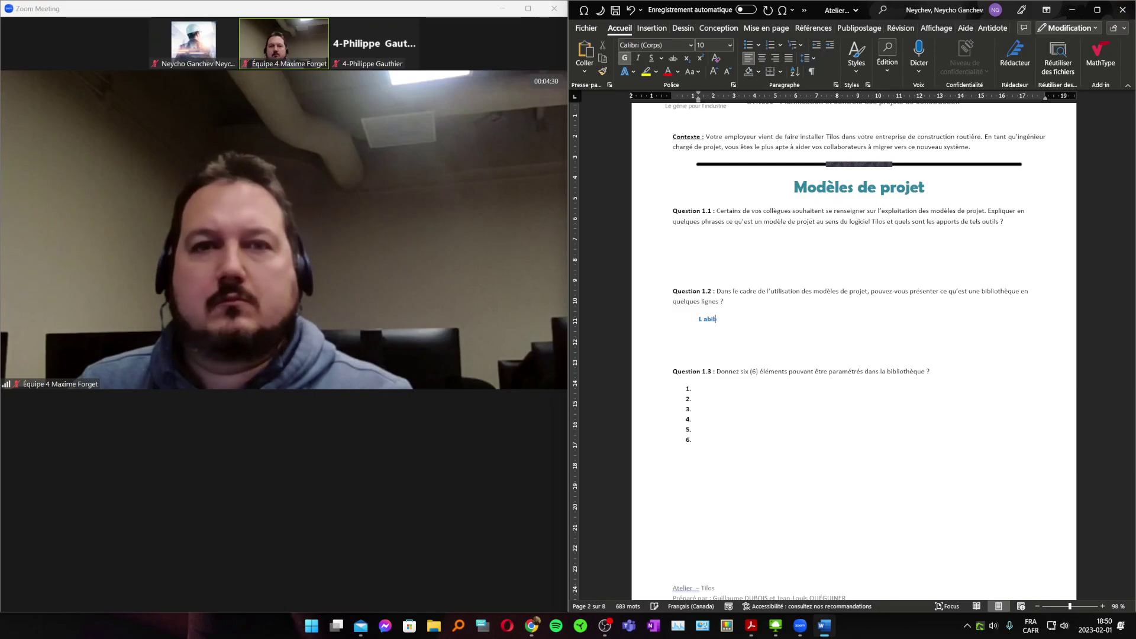
{"action": "type", "text": "liothequ"}
{"action": "type", "text": "e co"}
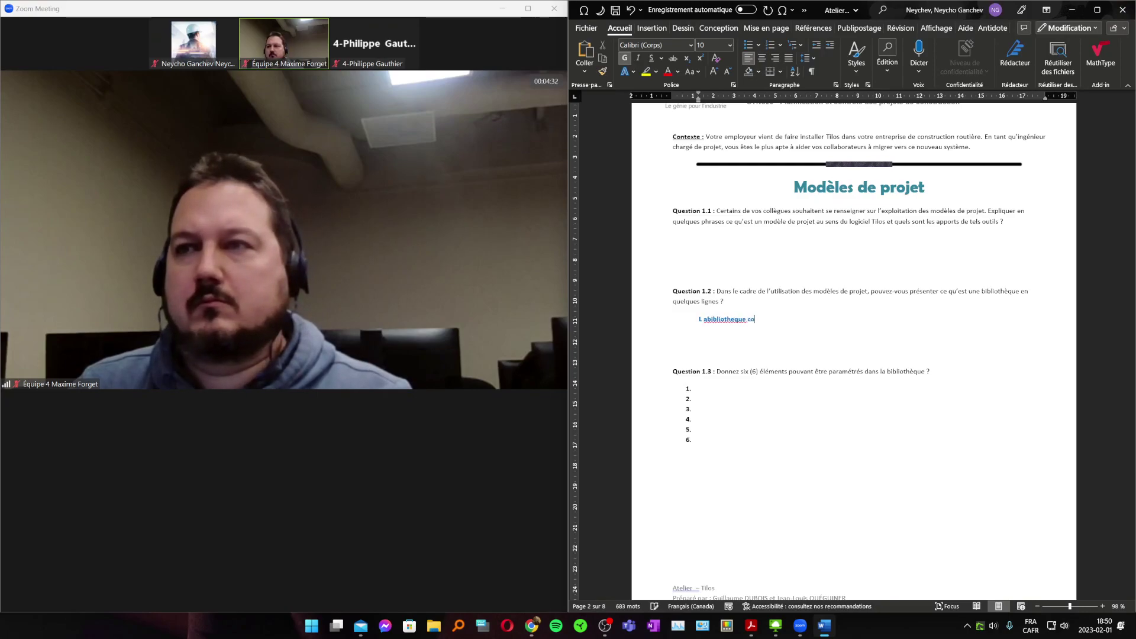
{"action": "type", "text": "ntient une series d'"}
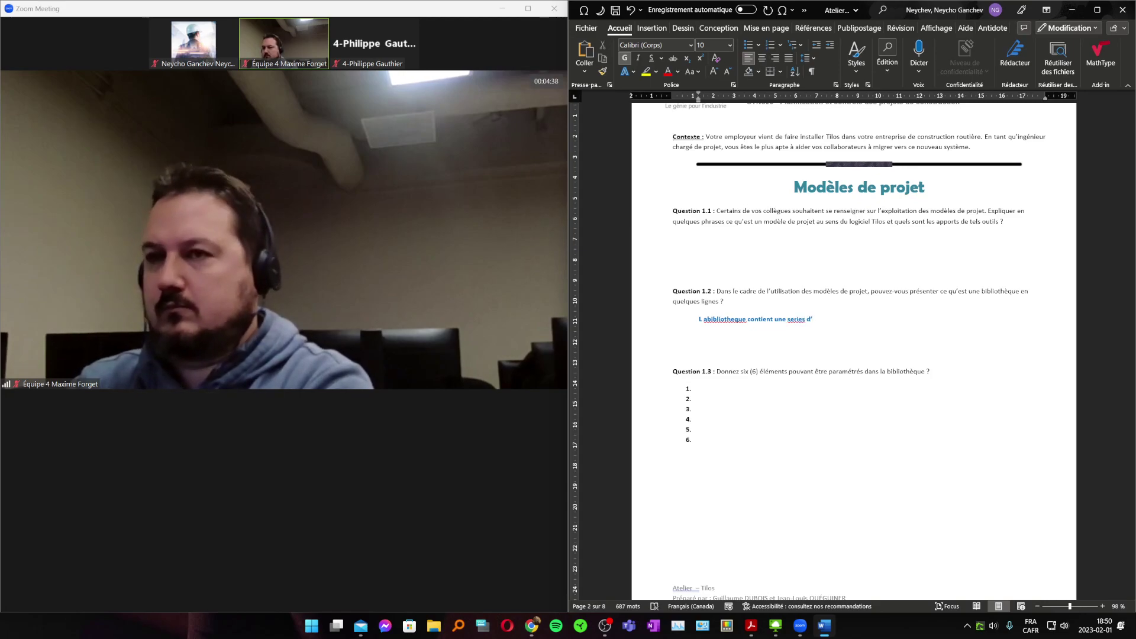
Step: Correct the opening words of the Question 1.2 answer to "La bibliothèque"
{"action": "right_click", "coordinate": [724, 320]}
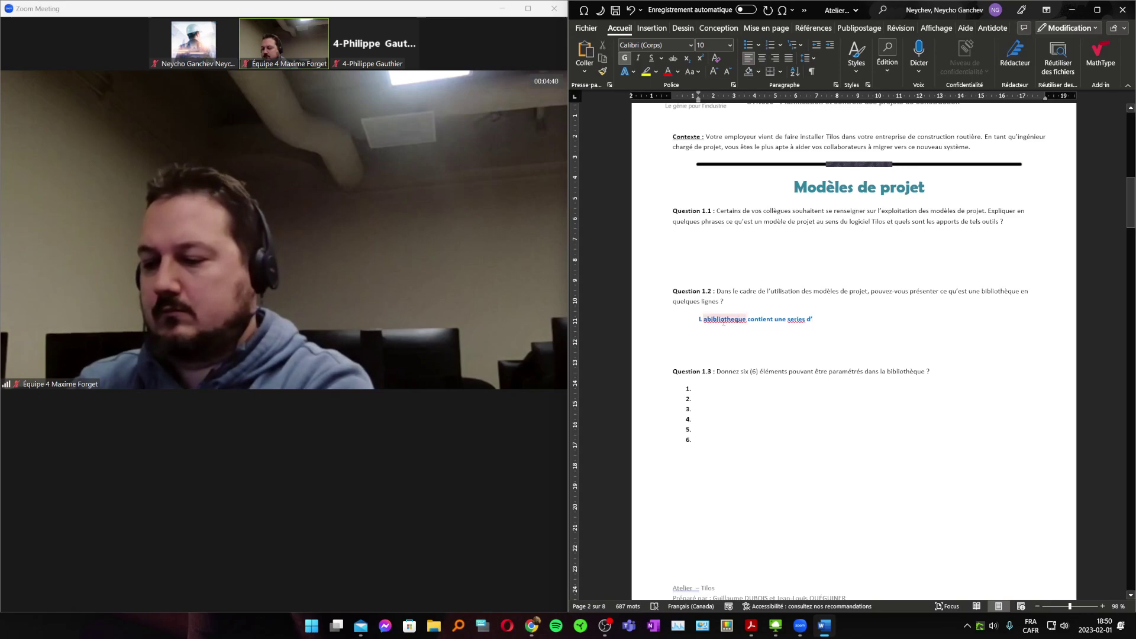
{"action": "key", "text": "Escape"}
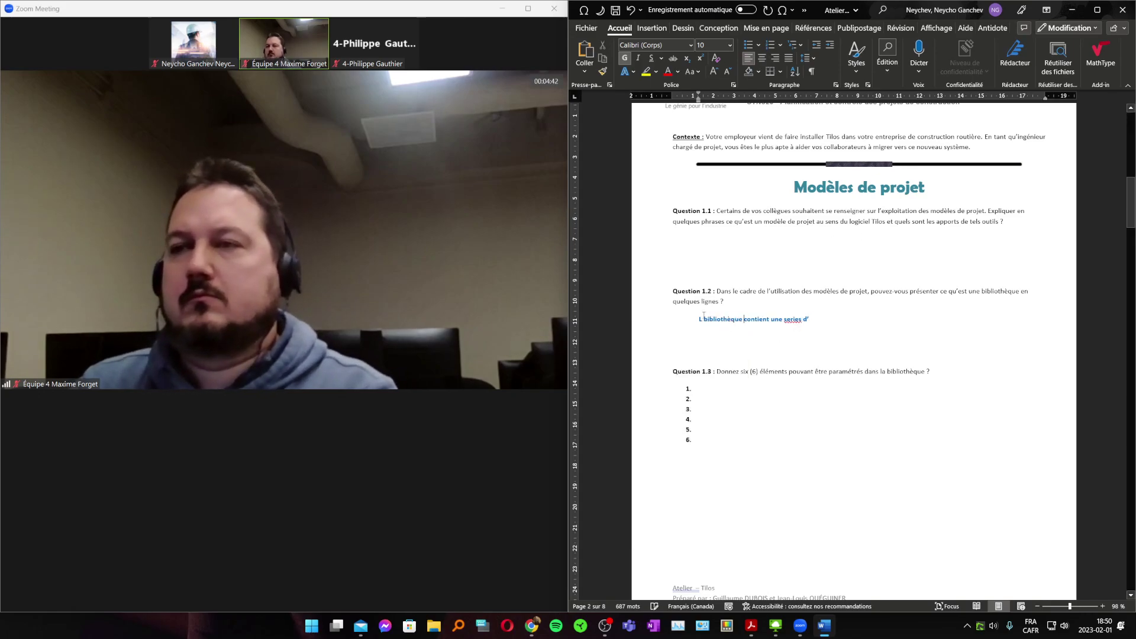
{"action": "type", "text": "a"}
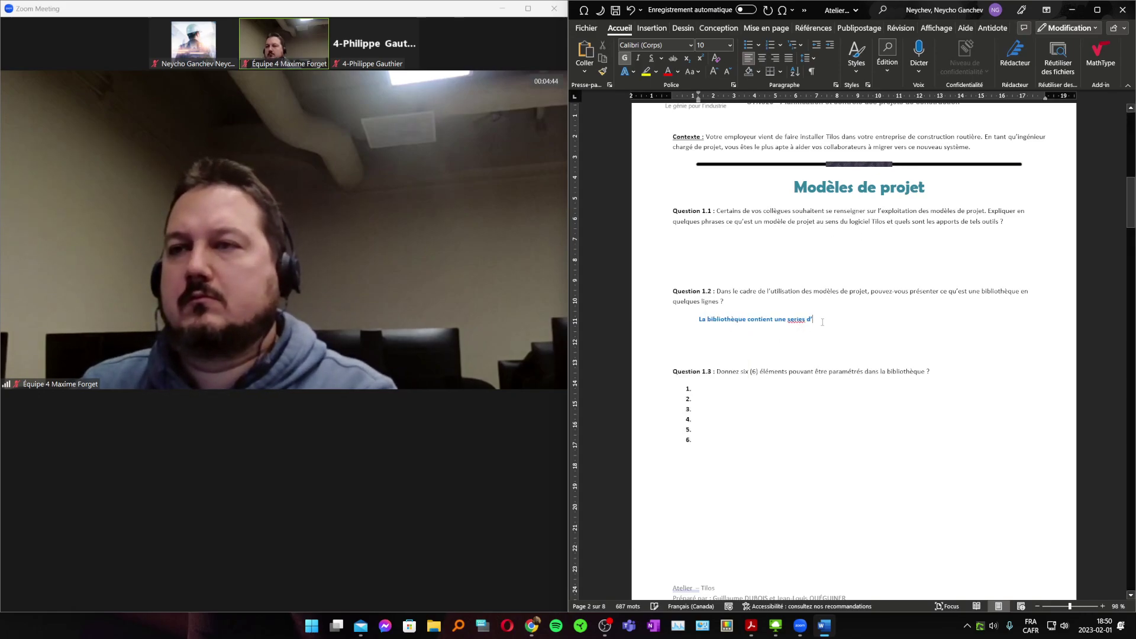
Step: Change "series" to "serie" in the Question 1.2 answer and continue the sentence with "d'objets qui sont prédéfinis"
{"action": "key", "text": "BackSpace"}
{"action": "key", "text": "BackSpace"}
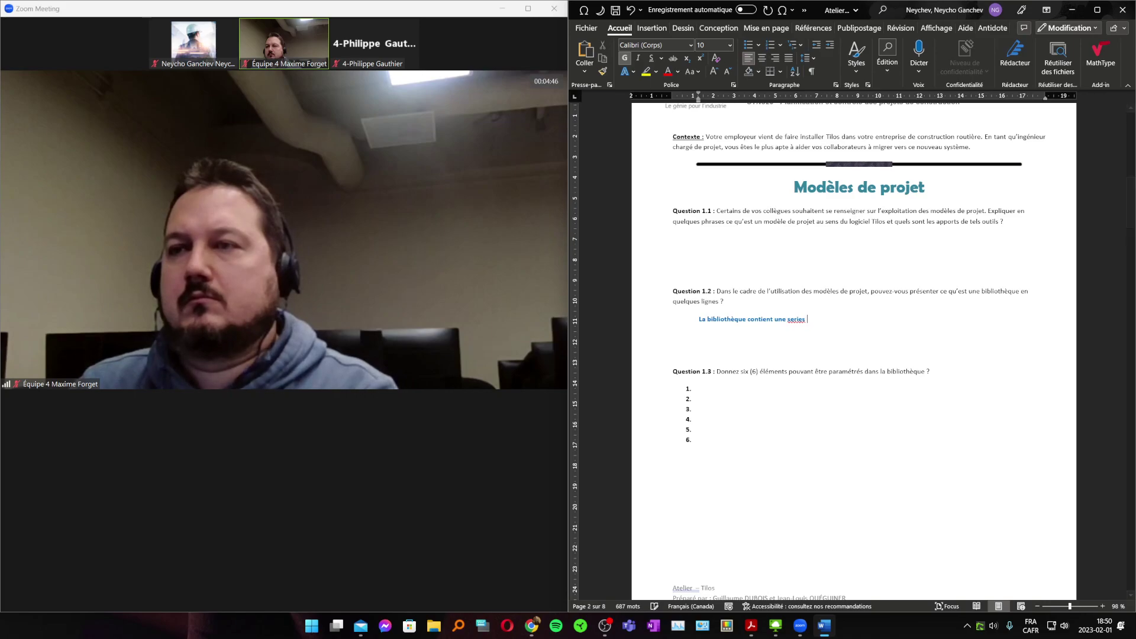
{"action": "type", "text": "d'objets qui so"}
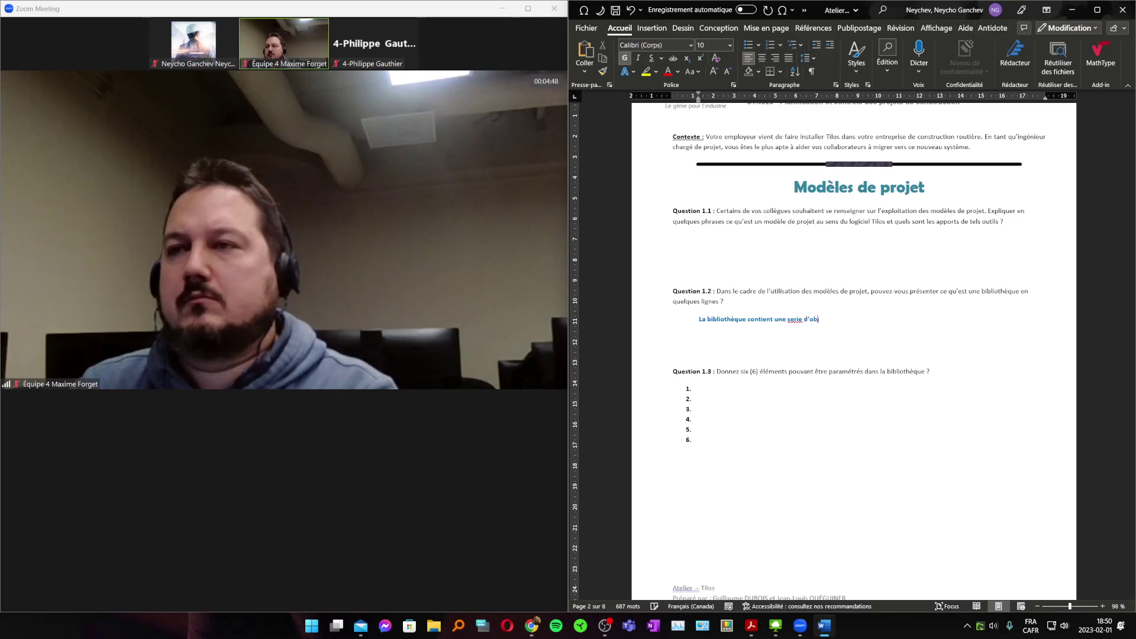
{"action": "type", "text": "nt prédéfi"}
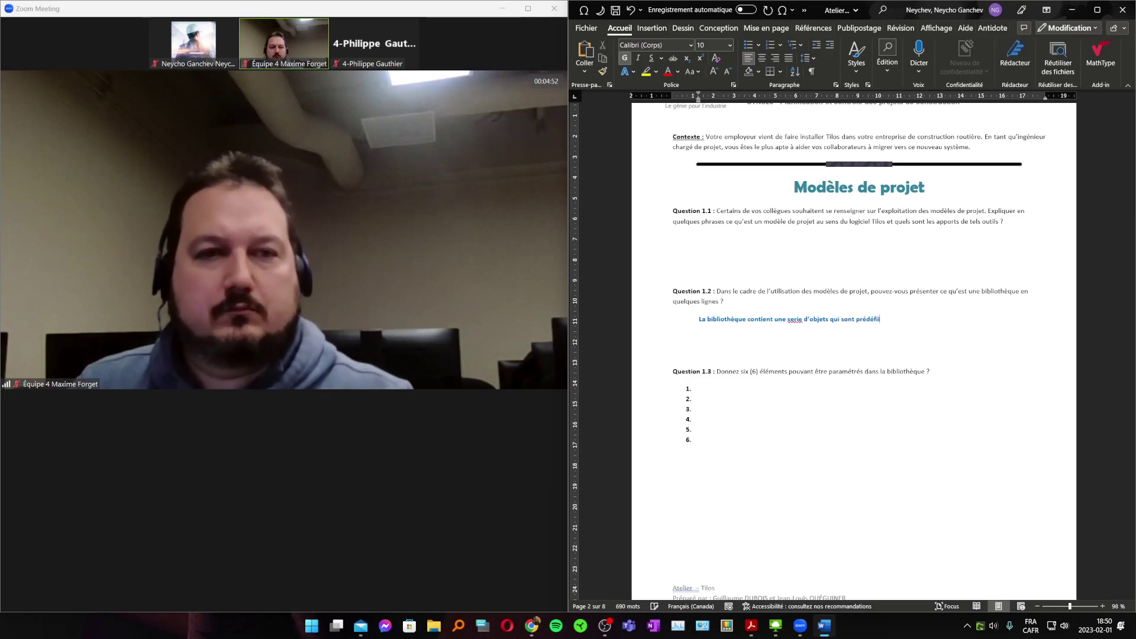
{"action": "type", "text": "nis"}
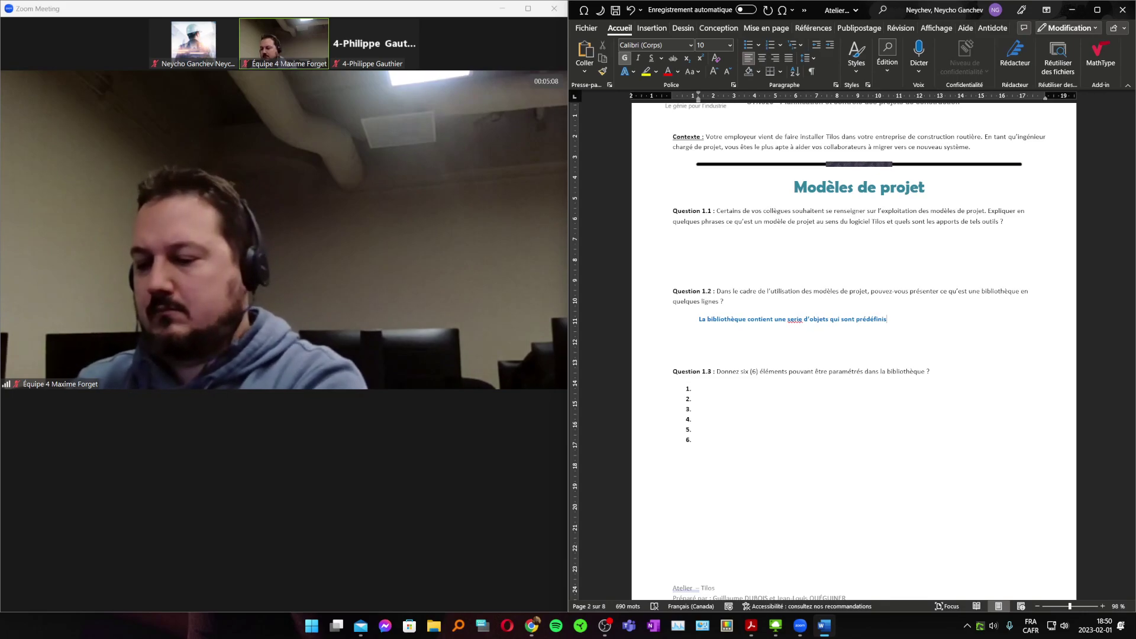
Step: Continue the Question 1.2 answer with "utilisés pour la creation d'un nouvel échéancier"
{"action": "type", "text": "utilisés"}
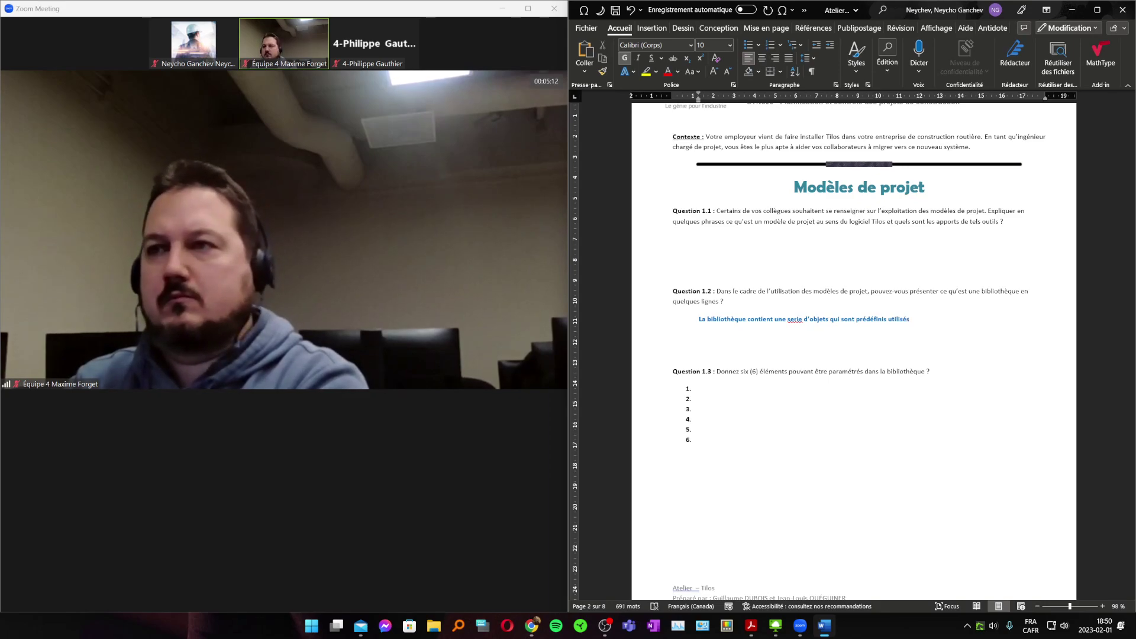
{"action": "type", "text": " pour "}
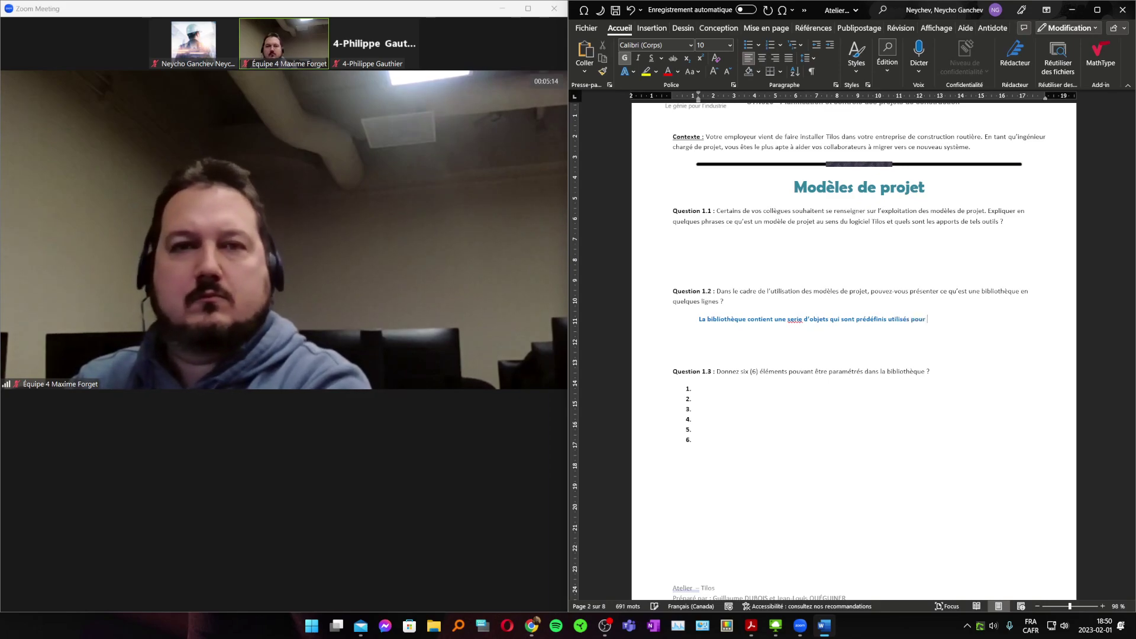
{"action": "type", "text": "la creatio"}
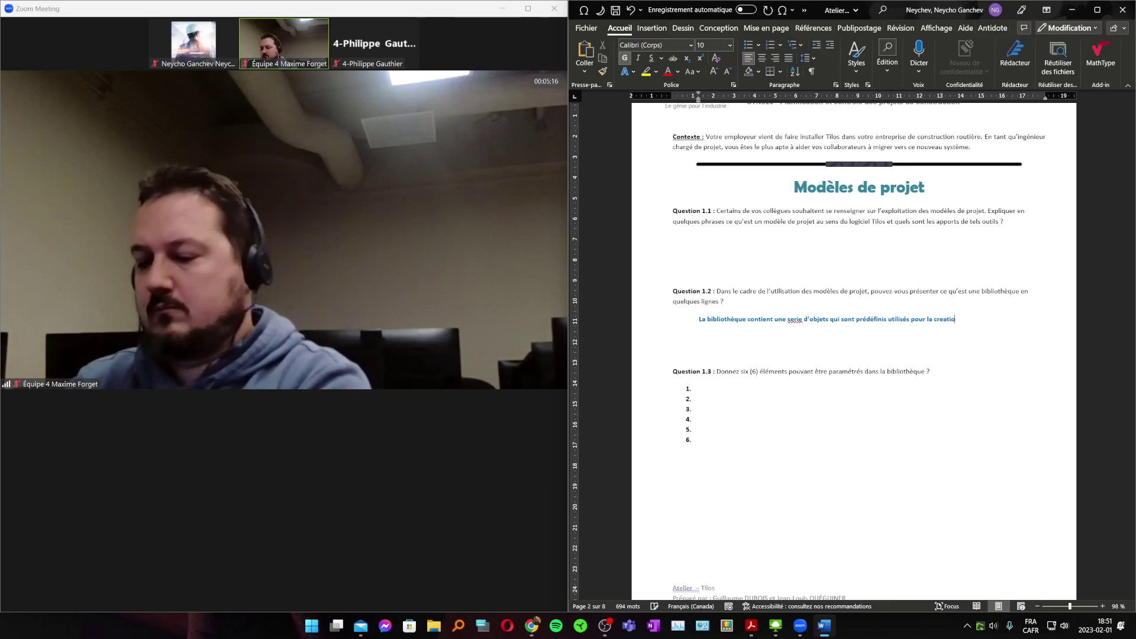
{"action": "type", "text": "n d'un nou"}
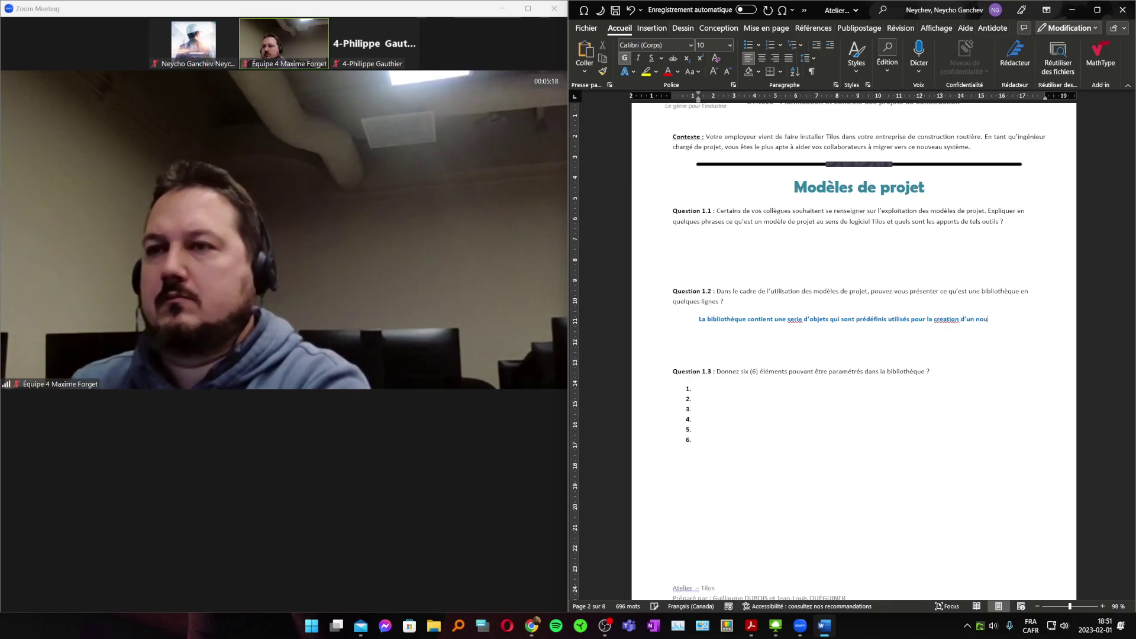
{"action": "type", "text": "vel échéancier"}
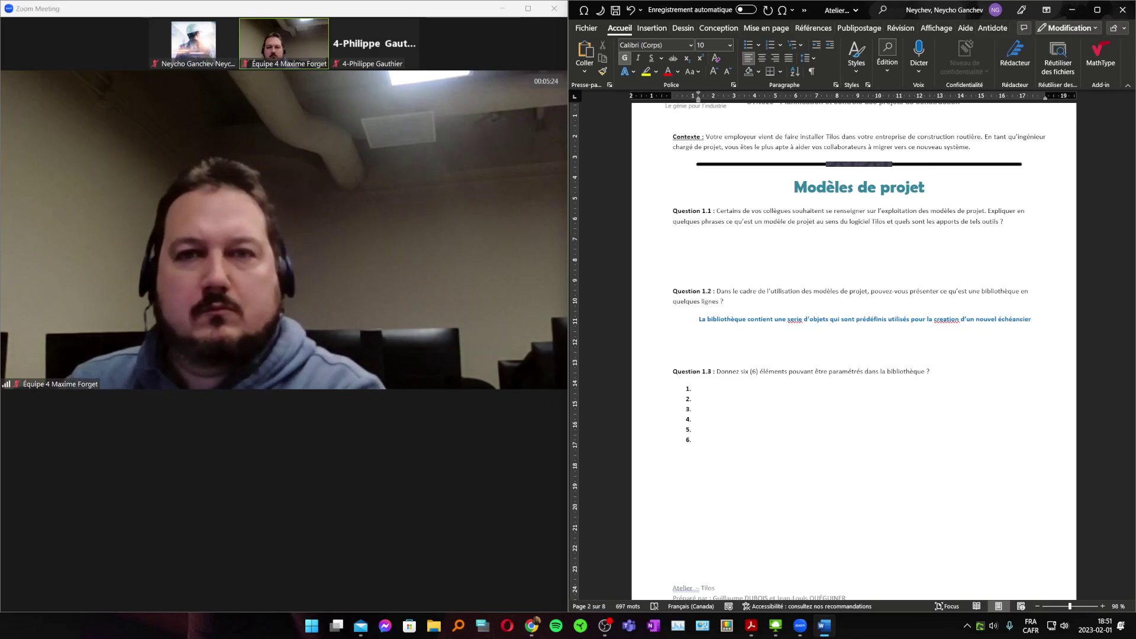
Step: Finish the Question 1.2 sentence with "ou la modif d'un écheancier existant."
{"action": "type", "text": "ou la mp"}
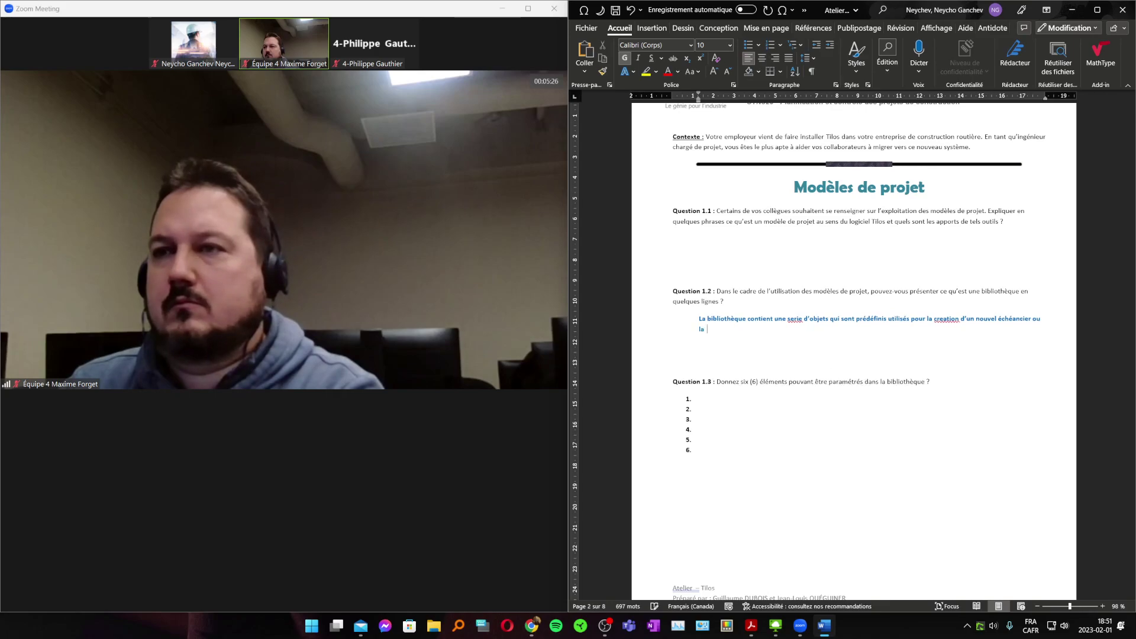
{"action": "type", "text": "dif"}
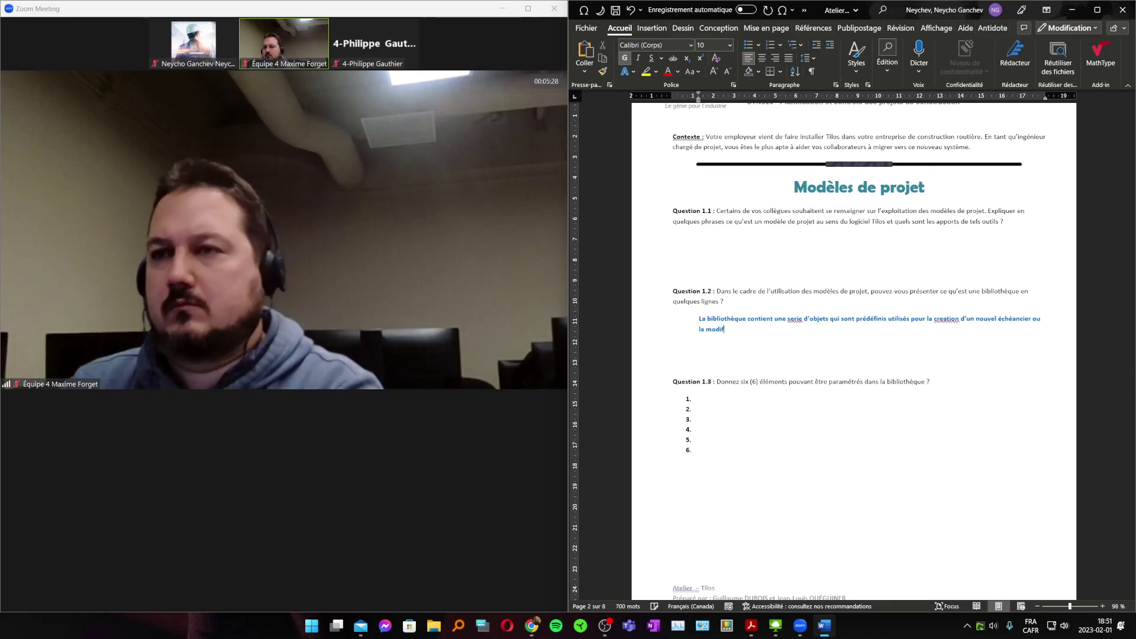
{"action": "type", "text": " d'un "}
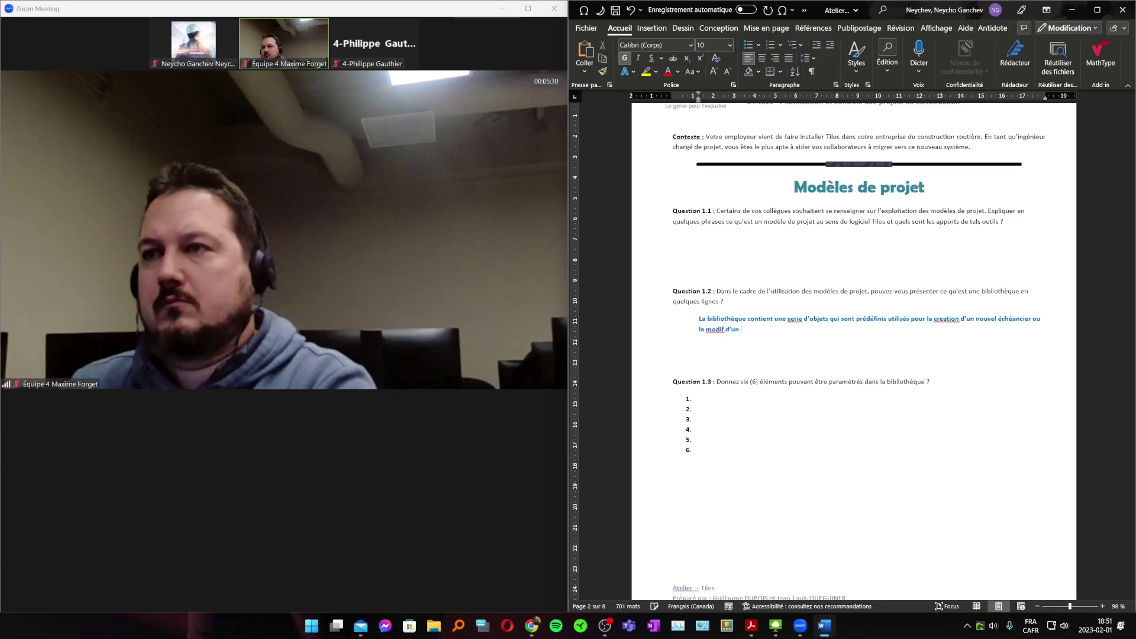
{"action": "type", "text": "écheancier "}
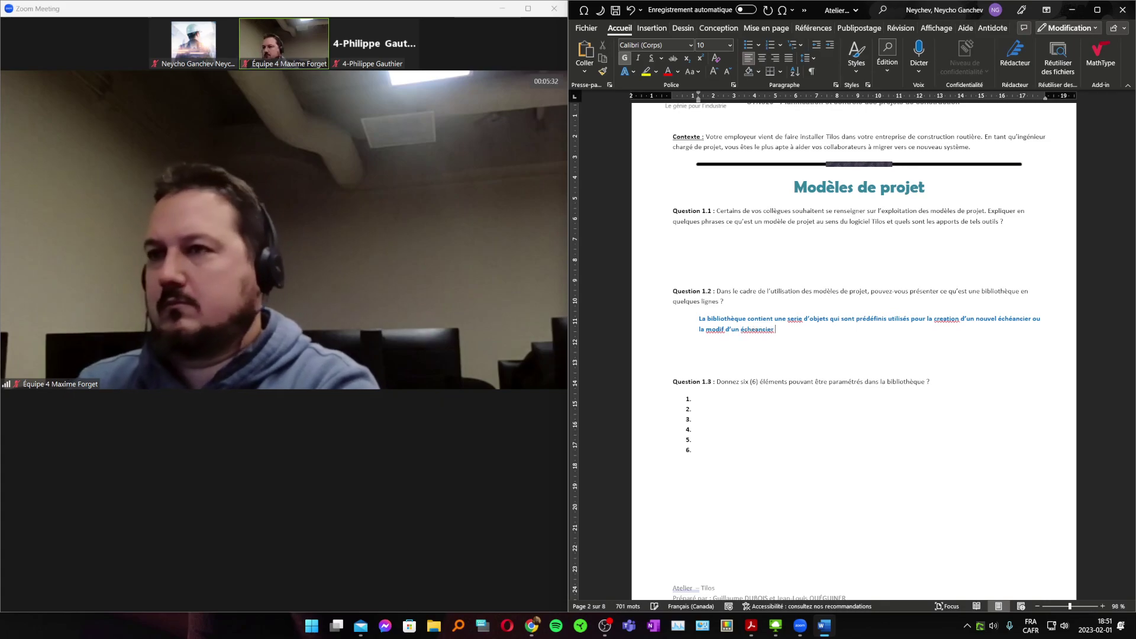
{"action": "type", "text": "existant"}
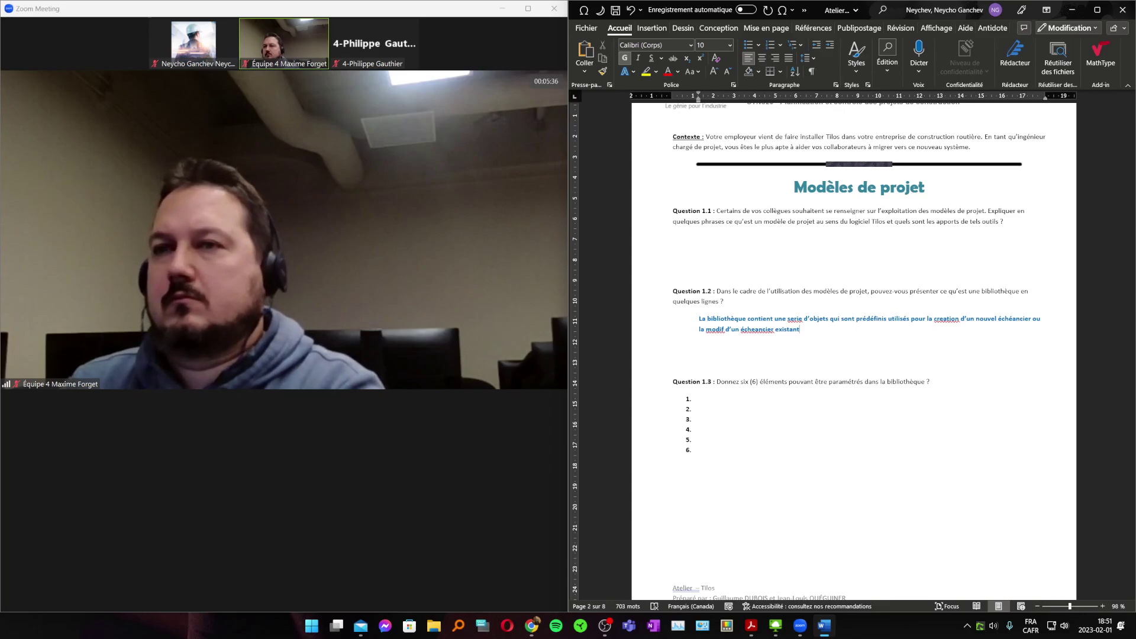
{"action": "type", "text": "."}
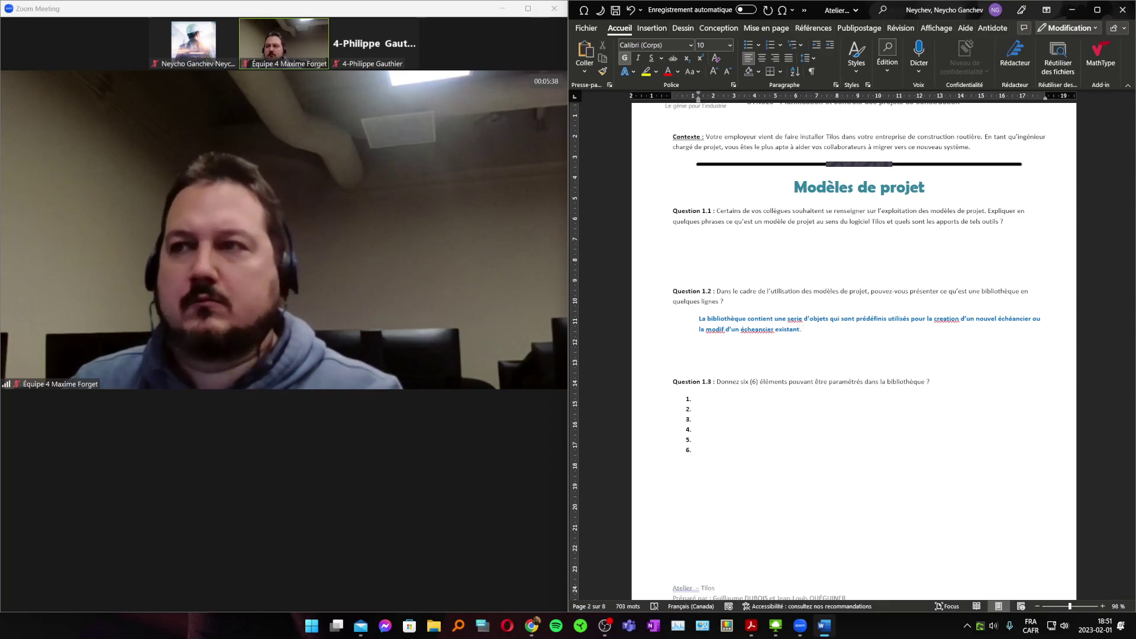